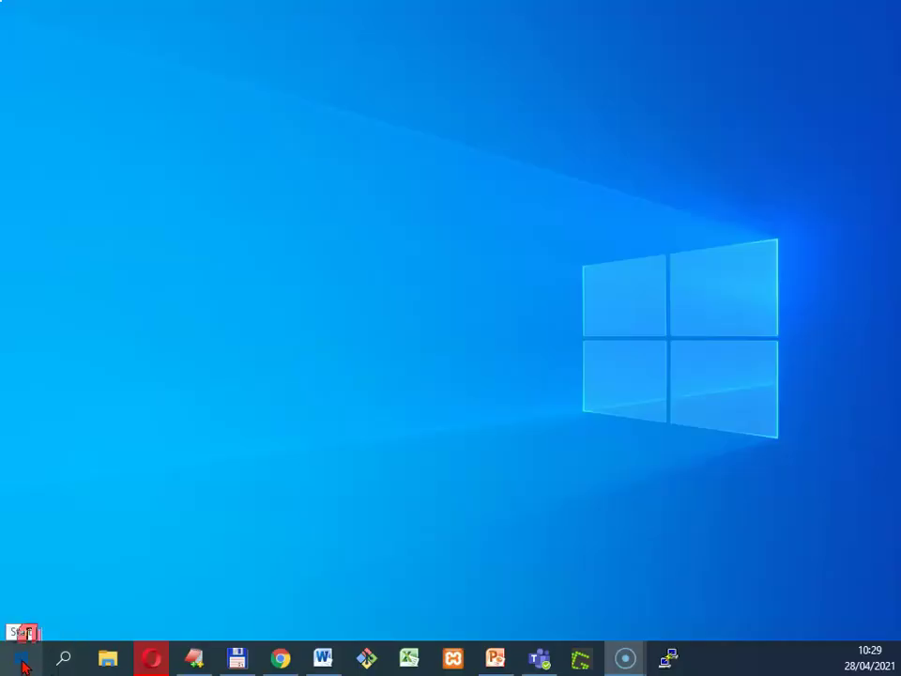
# Go to the Windows Security page under Update & Security in Windows Settings.
pyautogui.click(23, 663)
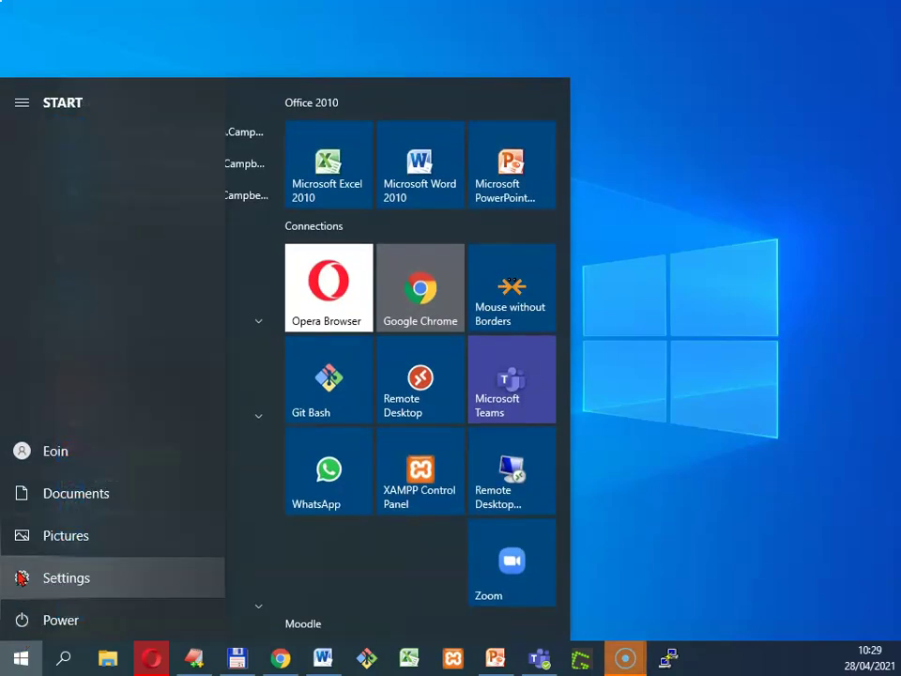
pyautogui.click(21, 578)
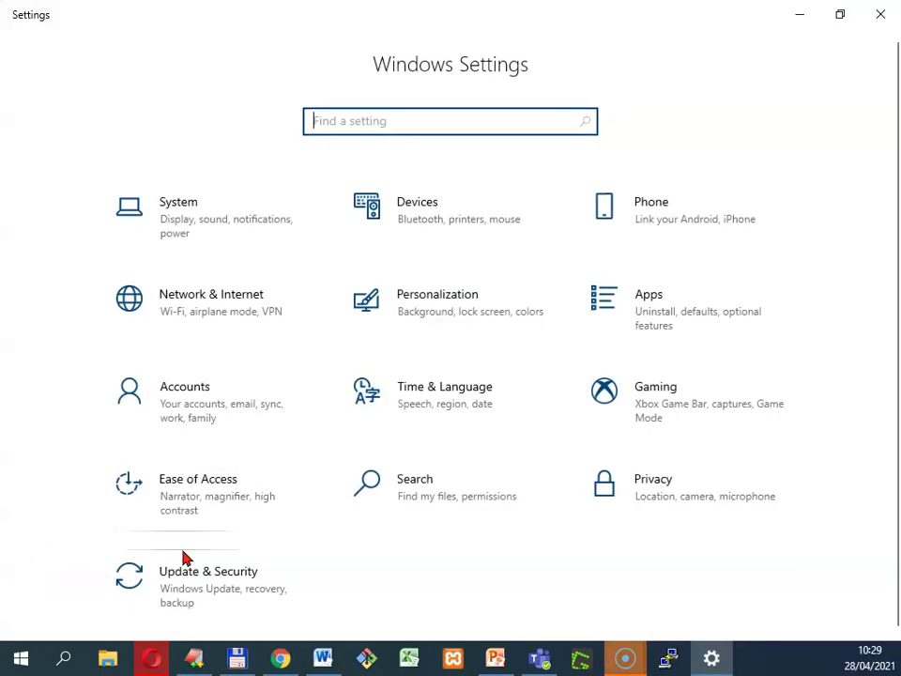
pyautogui.click(195, 576)
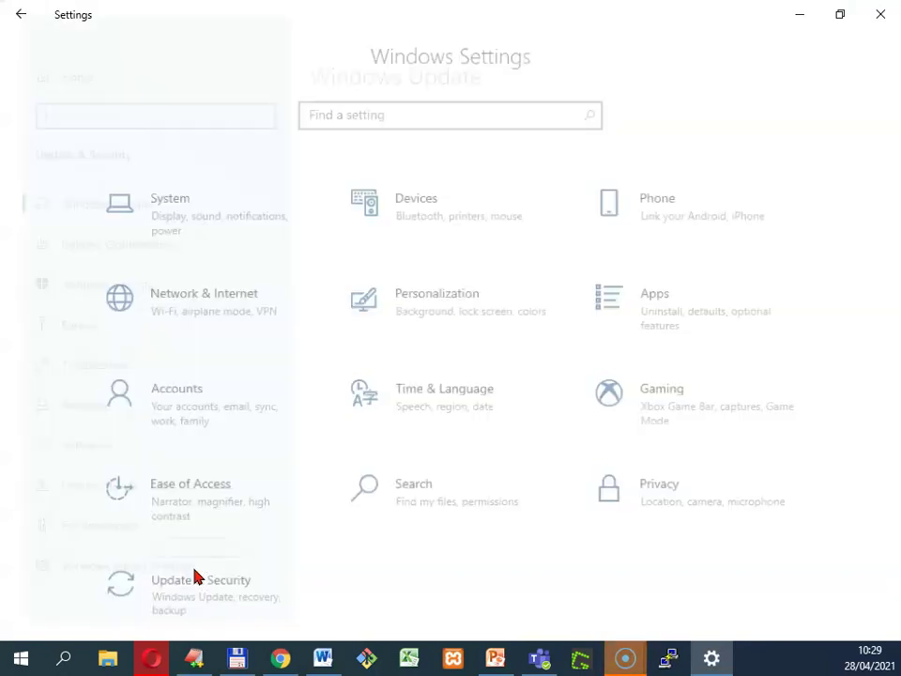
pyautogui.click(116, 286)
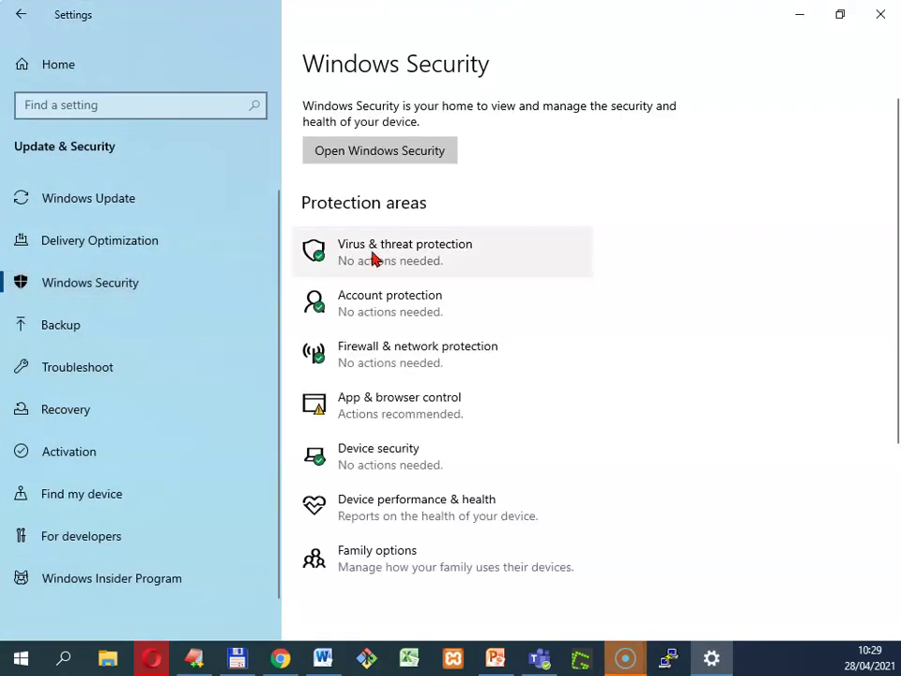
# Turn off Real-time protection under Virus & threat protection settings.
pyautogui.click(392, 252)
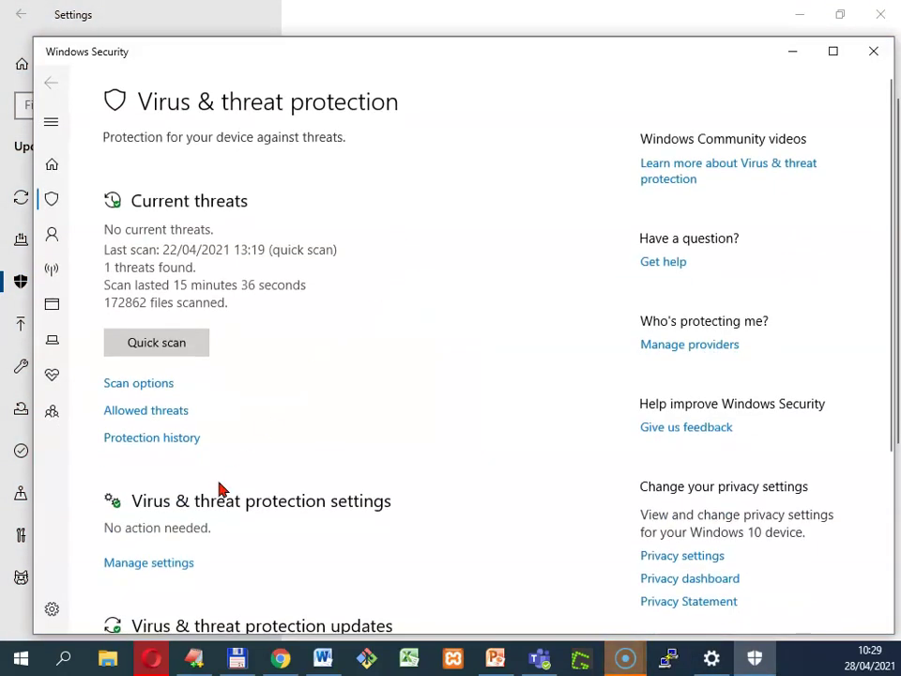
pyautogui.click(160, 565)
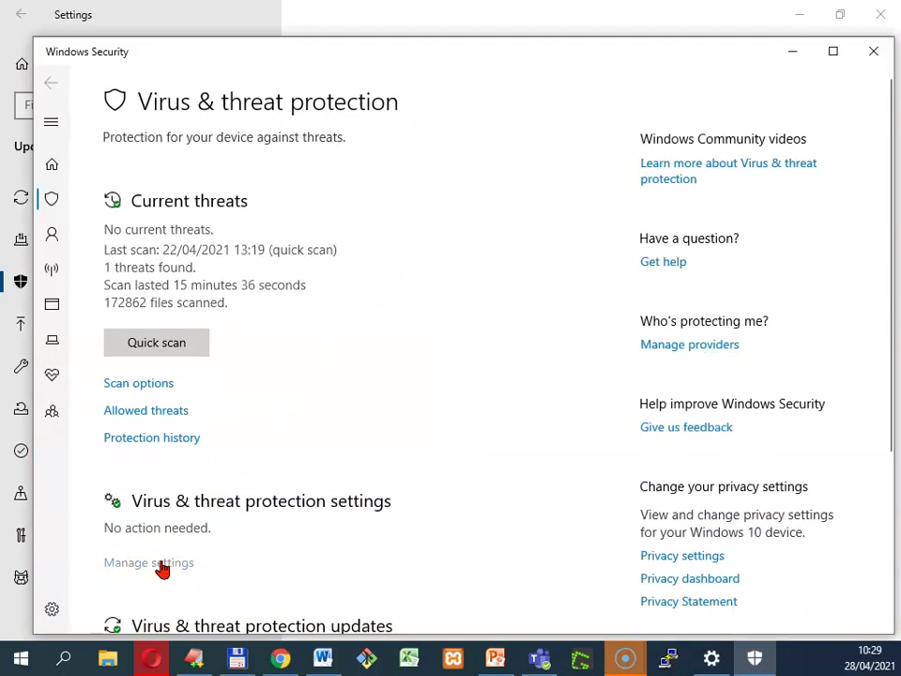
pyautogui.click(122, 318)
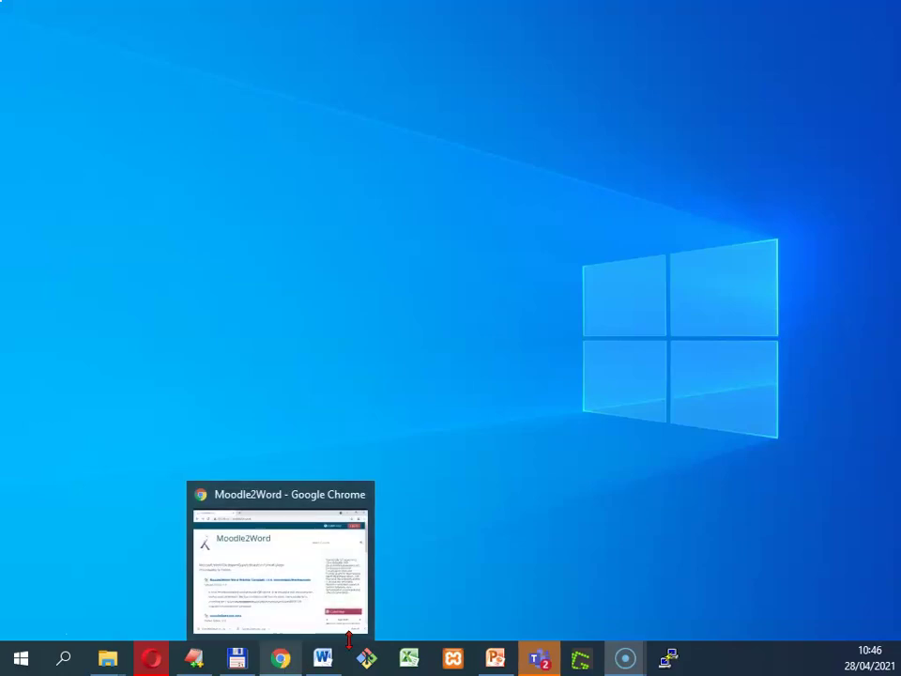
# Restore the Moodle2Word browser window and log in to the site as a guest.
pyautogui.click(282, 660)
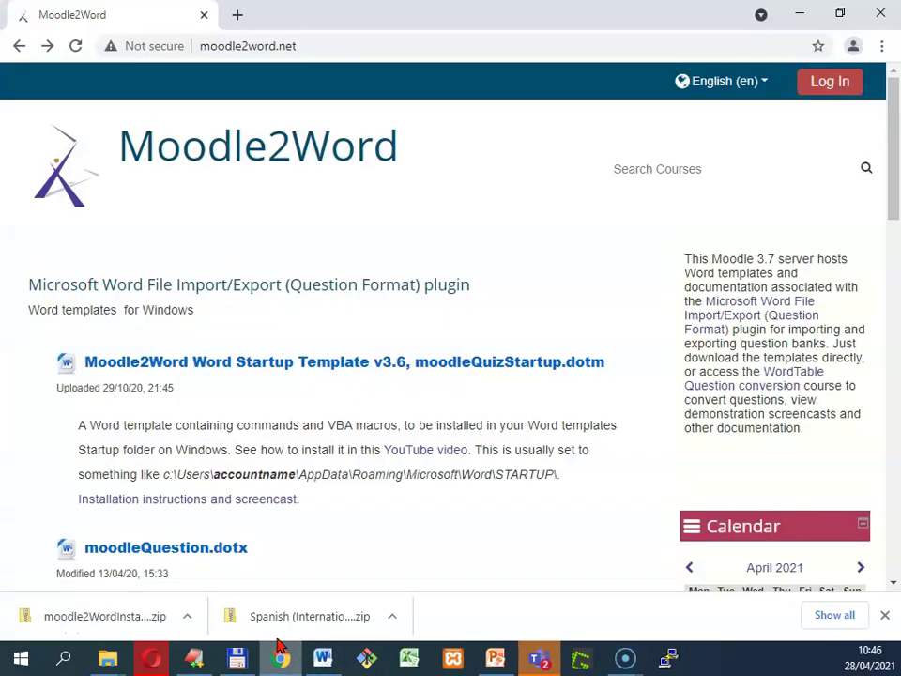
pyautogui.hotkey('ctrl', 'l')
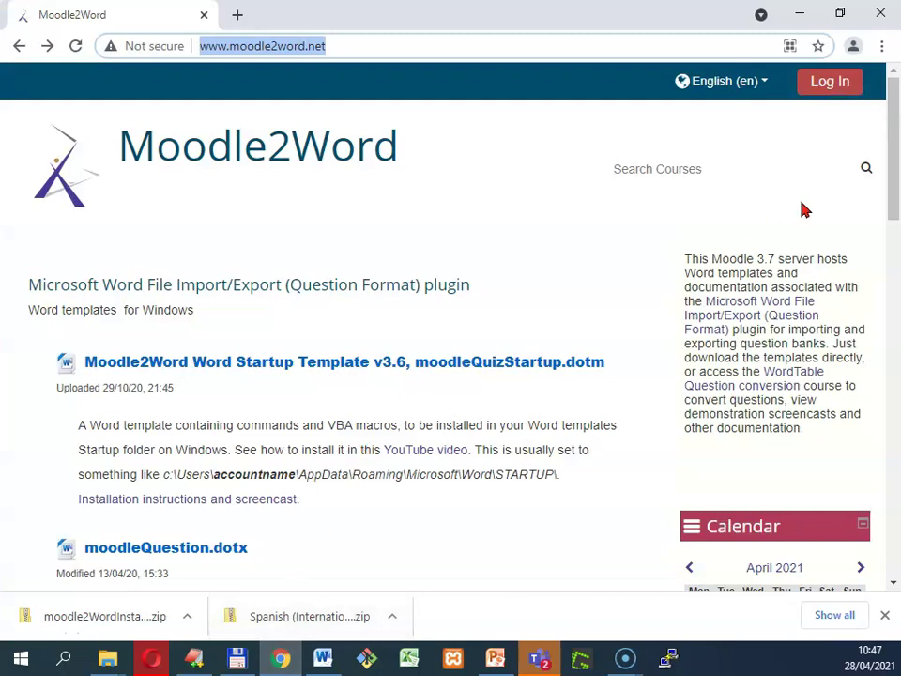
pyautogui.click(830, 83)
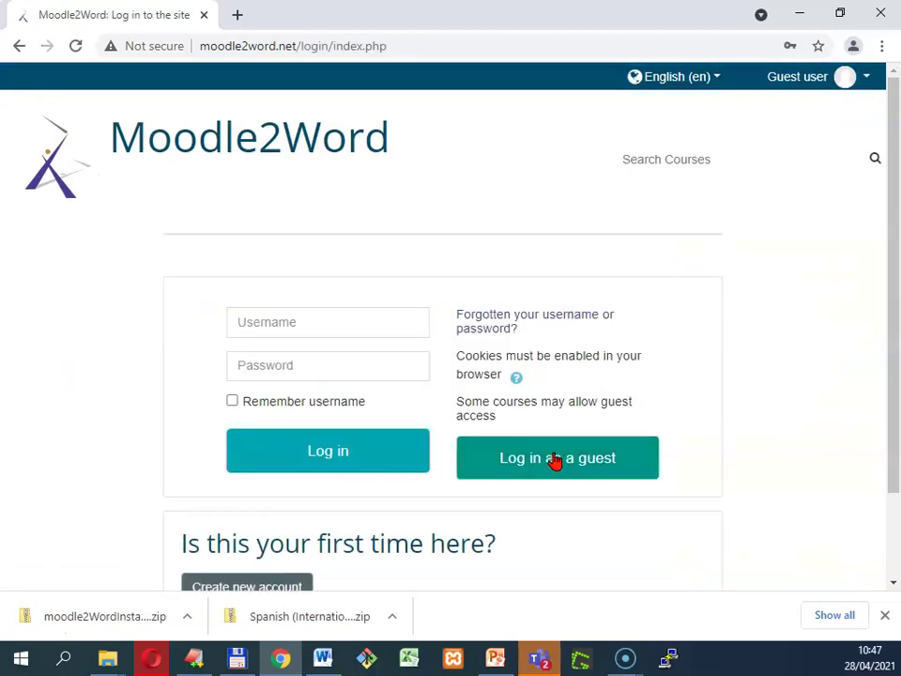
pyautogui.click(555, 460)
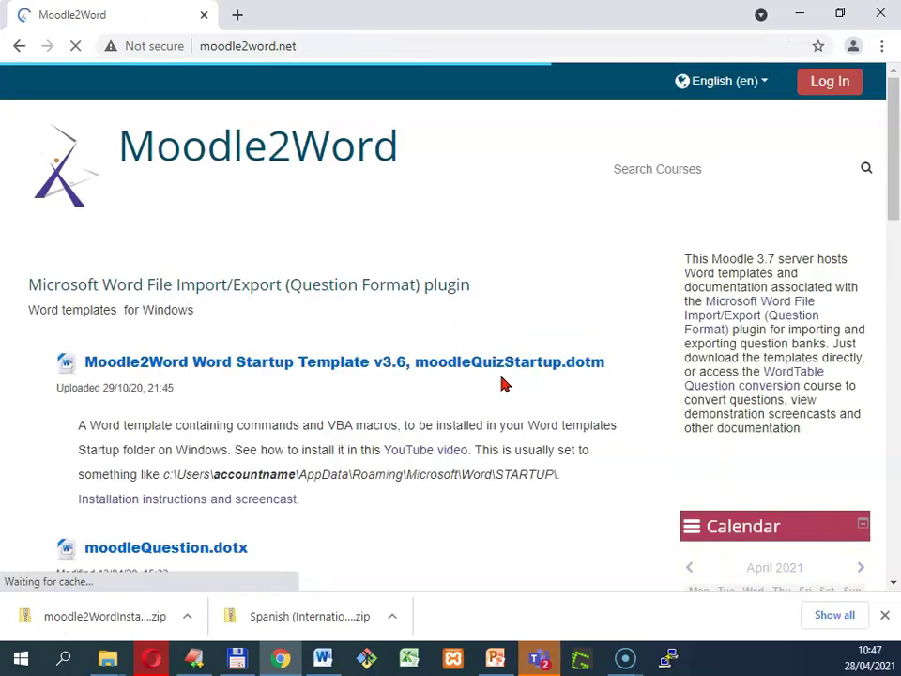
# Open the WordTable Question conversion course page.
pyautogui.scroll(-3, 504, 382)
pyautogui.scroll(-3, 503, 382)
pyautogui.scroll(-3, 500, 382)
pyautogui.scroll(-1, 501, 382)
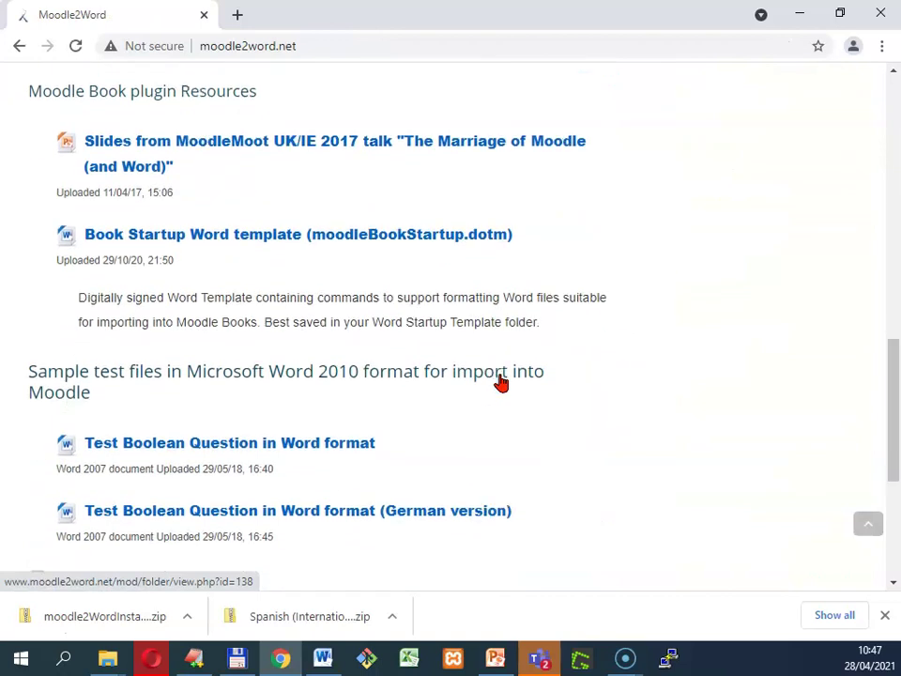
pyautogui.scroll(-4, 499, 382)
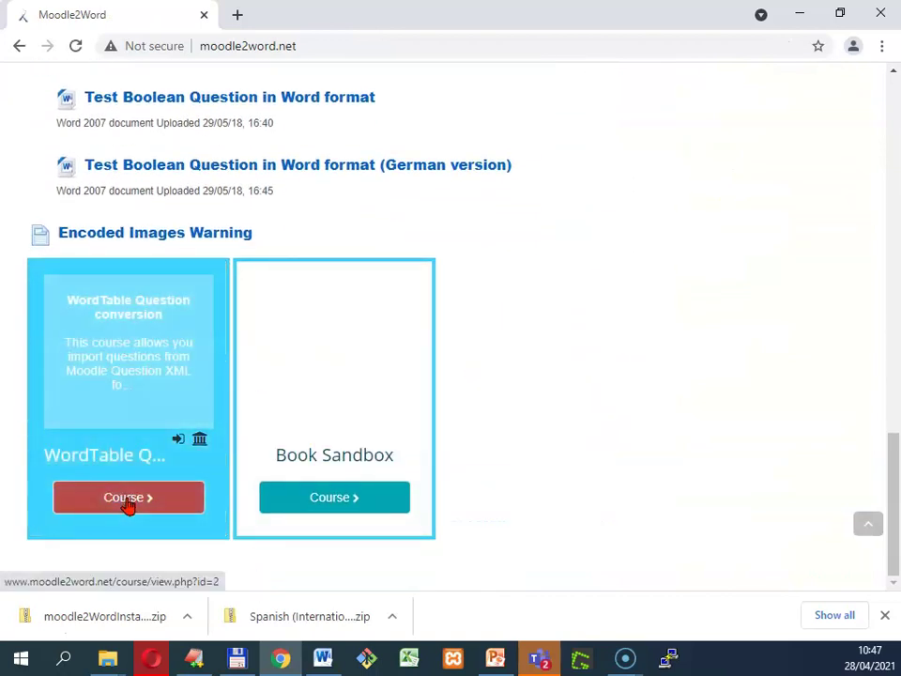
pyautogui.click(128, 504)
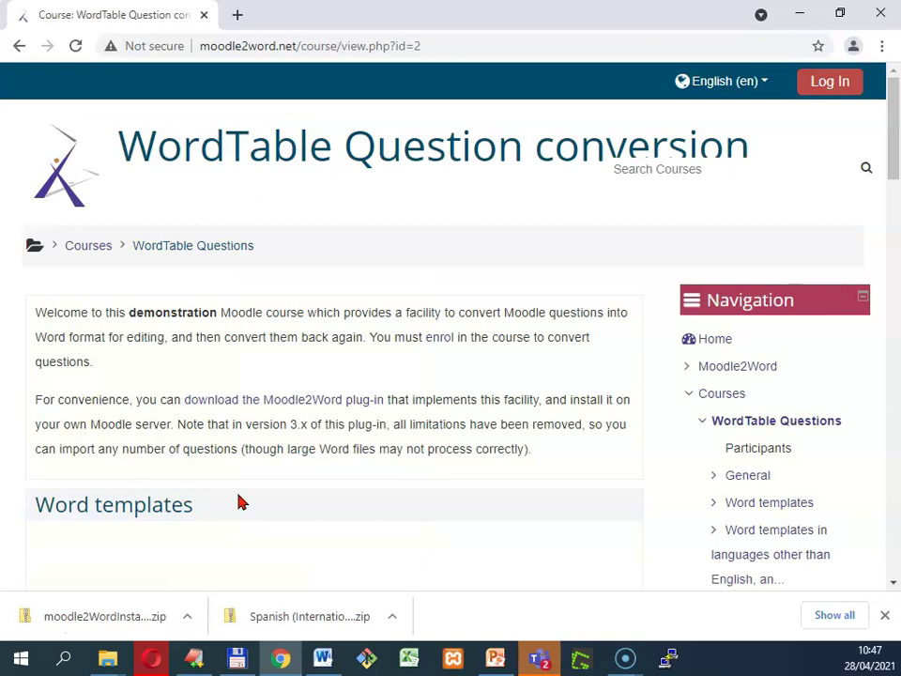
# Save the 'Moodle Question Word Template installer (v3.5)' zip into Downloads.
pyautogui.scroll(-2, 240, 504)
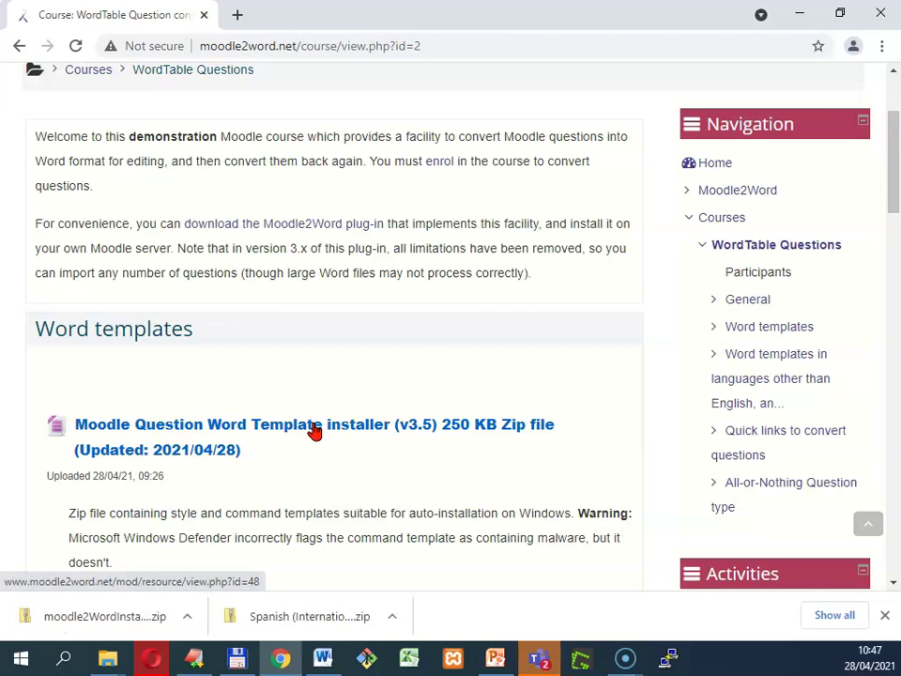
pyautogui.click(315, 430)
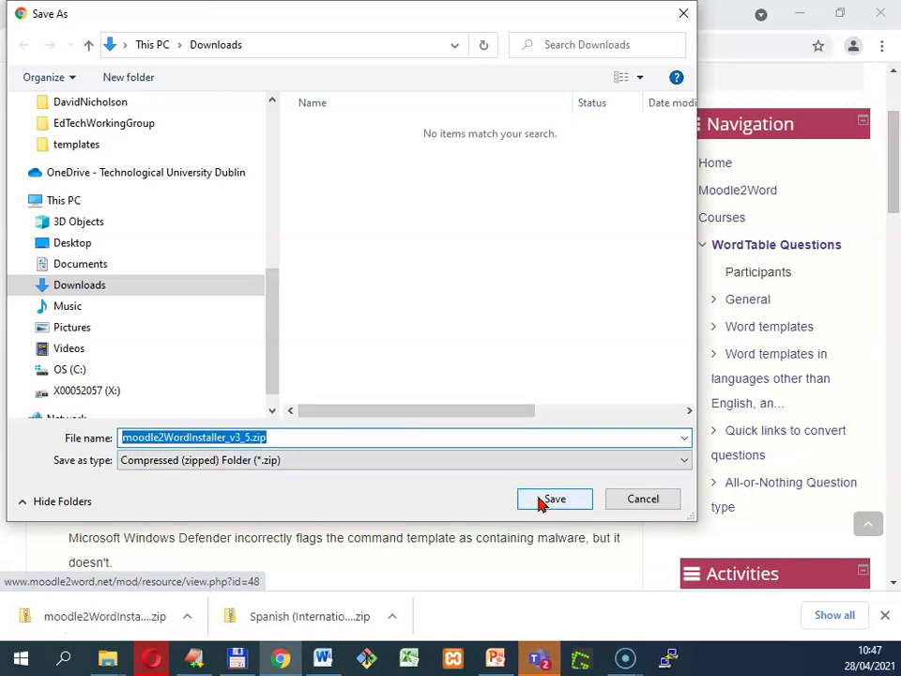
pyautogui.moveTo(78, 286)
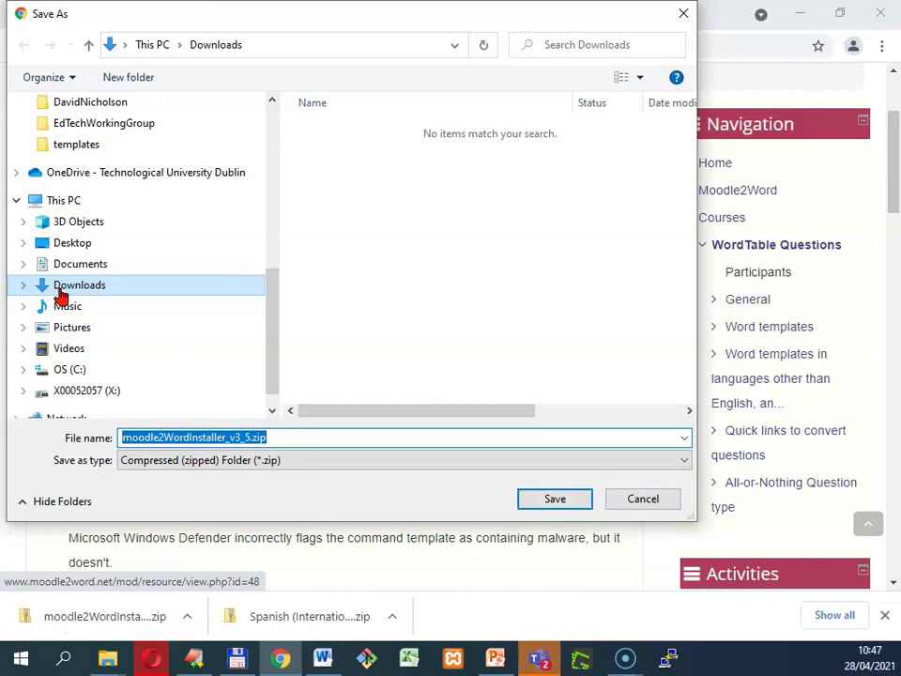
pyautogui.click(547, 500)
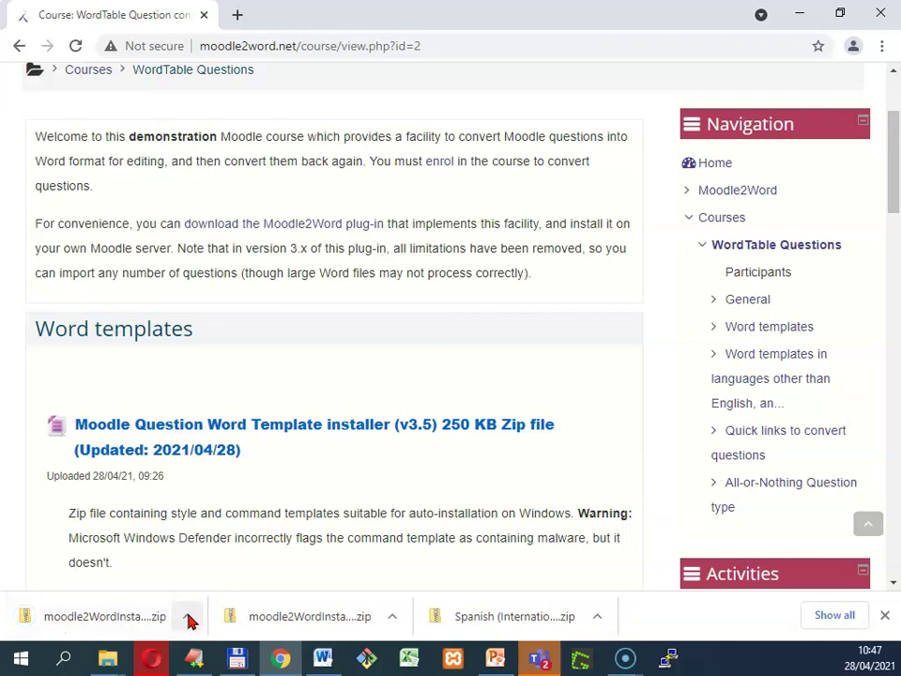
# Extract the downloaded installer zip into the moodle2WordInstaller_v3_5 folder in Downloads.
pyautogui.click(189, 617)
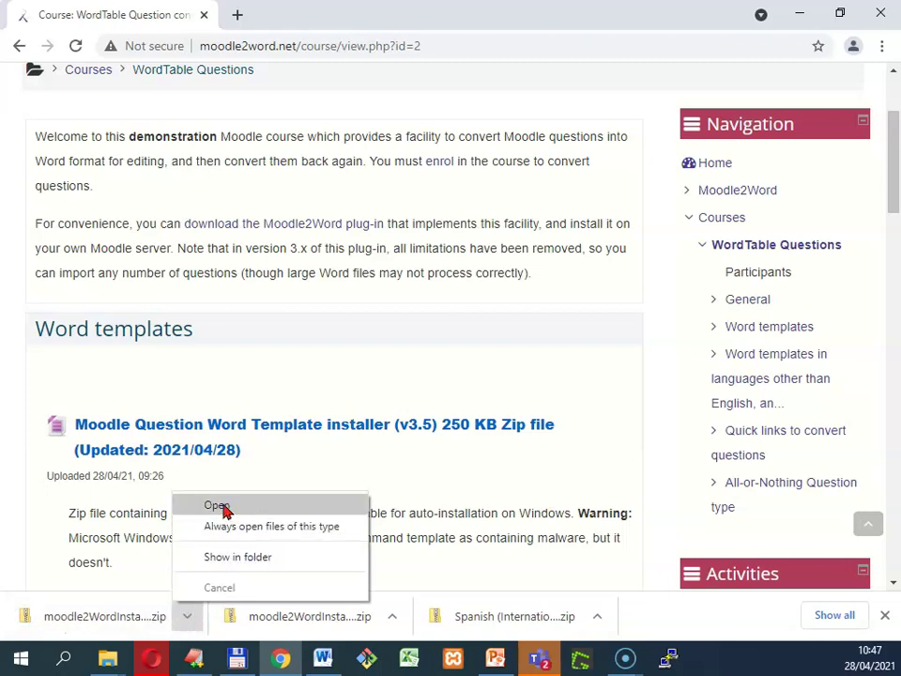
pyautogui.click(218, 507)
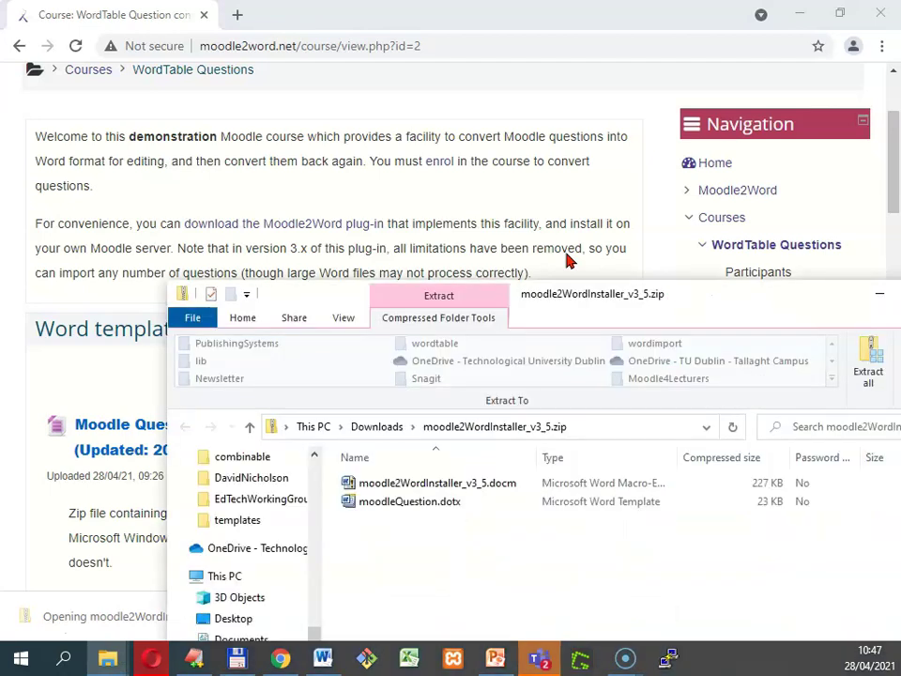
pyautogui.moveTo(573, 293); pyautogui.dragTo(560, 104)
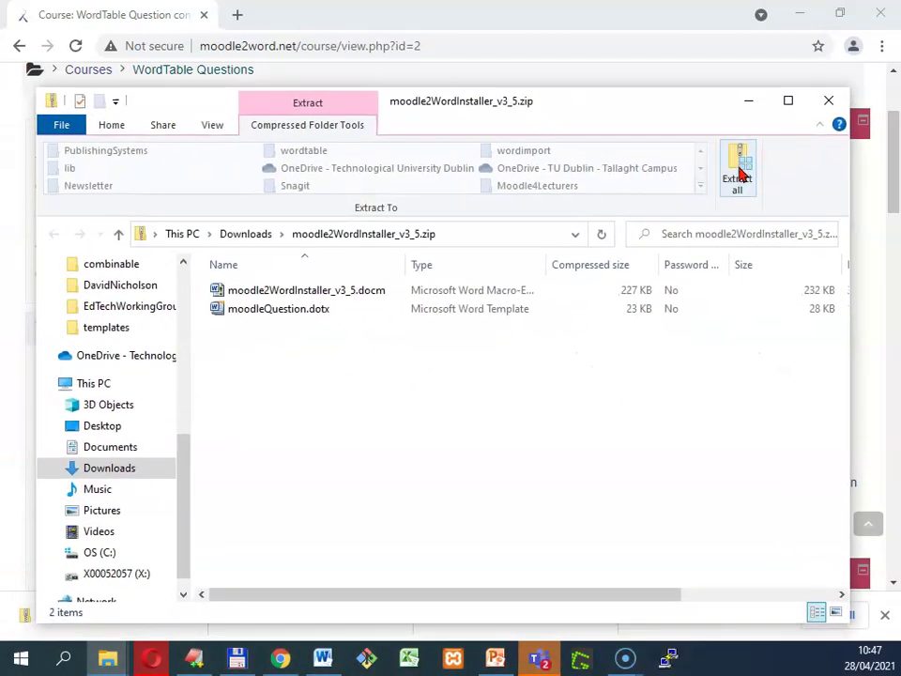
pyautogui.click(736, 172)
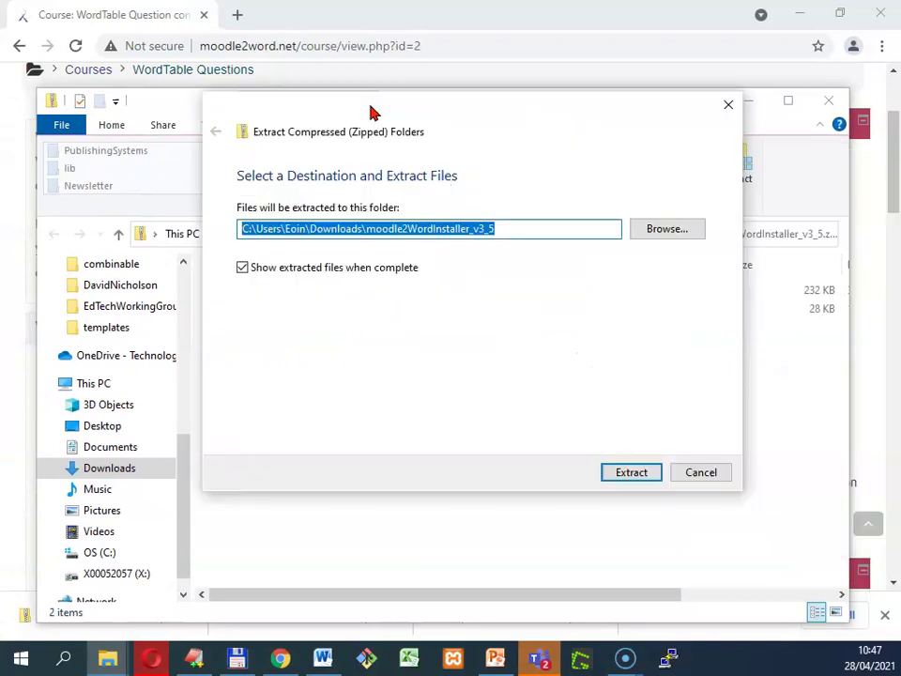
pyautogui.click(563, 477)
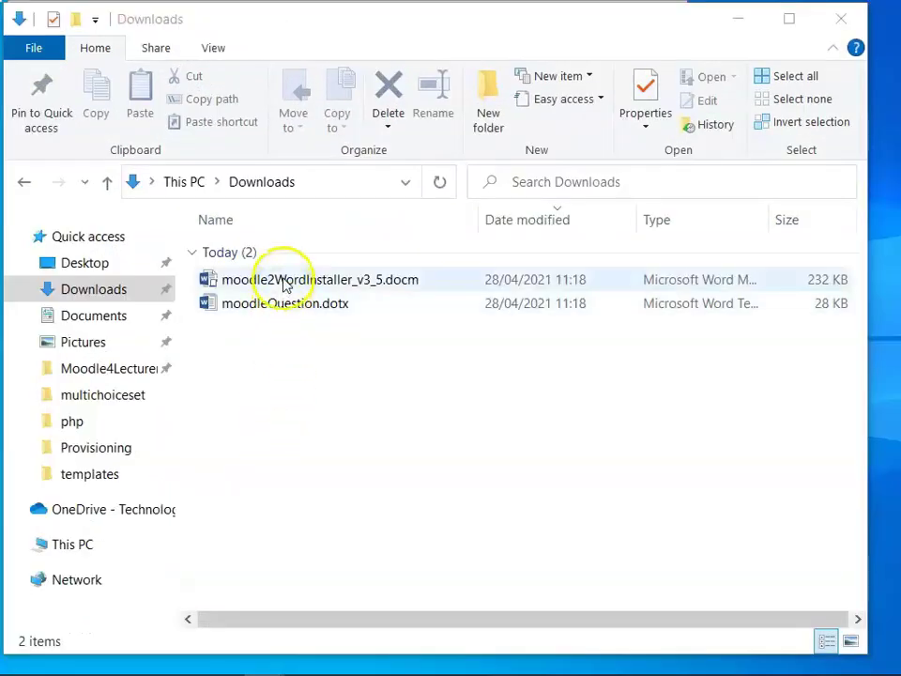
# Open the Moodle2Word installer .docm in Word and show its disabled-macros security details.
pyautogui.click(283, 282)
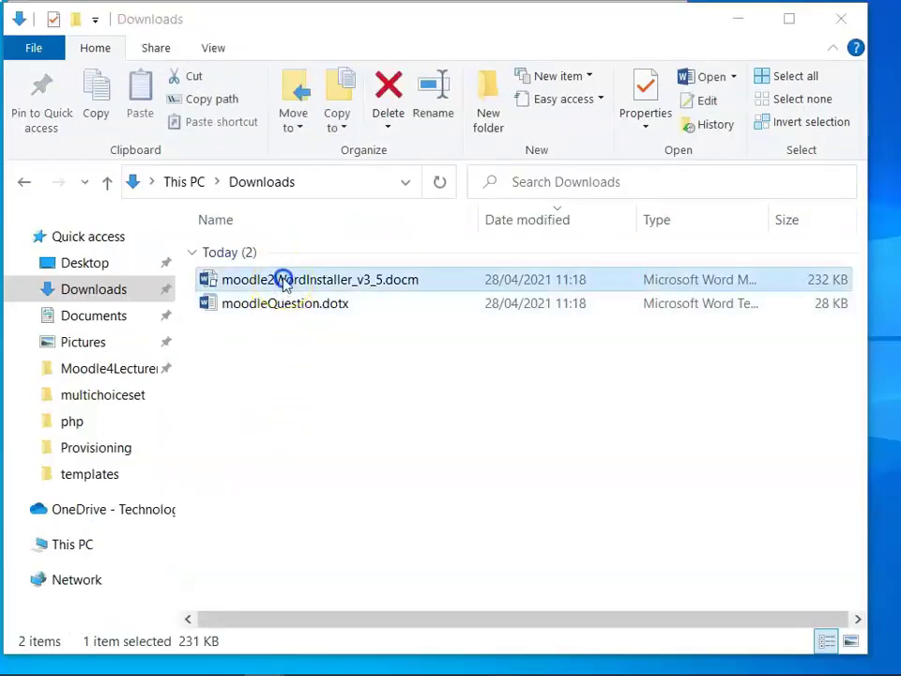
pyautogui.doubleClick(284, 281)
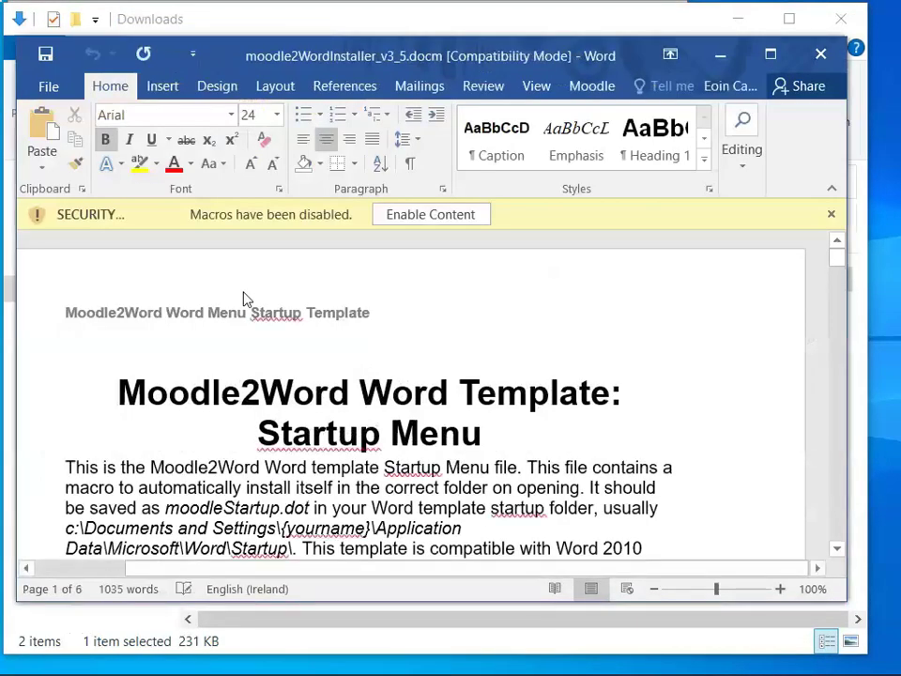
pyautogui.click(203, 221)
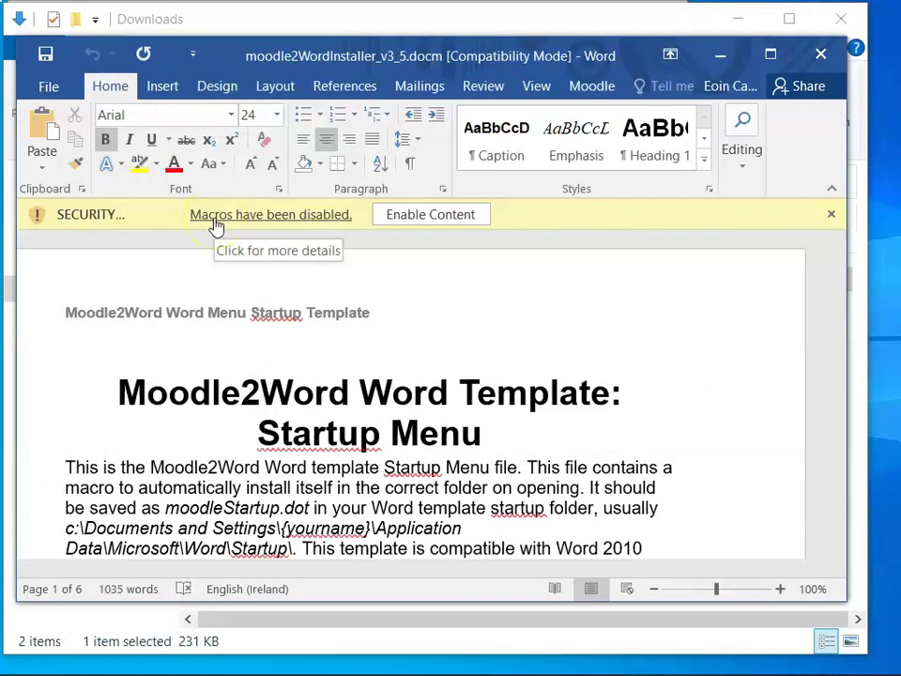
pyautogui.click(215, 222)
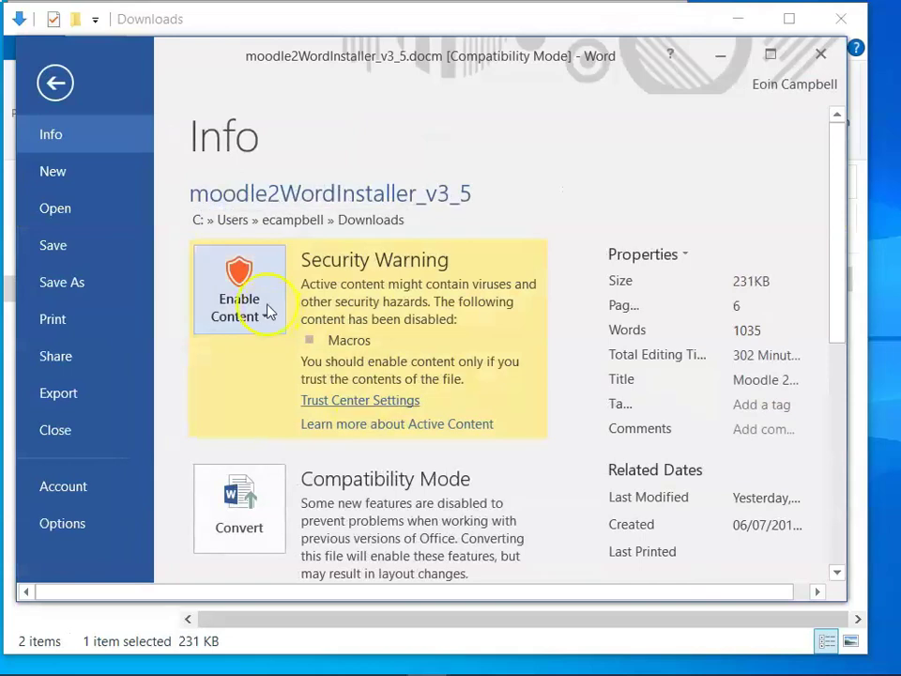
# Enable the document's macros by trusting all documents from this publisher.
pyautogui.click(269, 316)
pyautogui.click(289, 366)
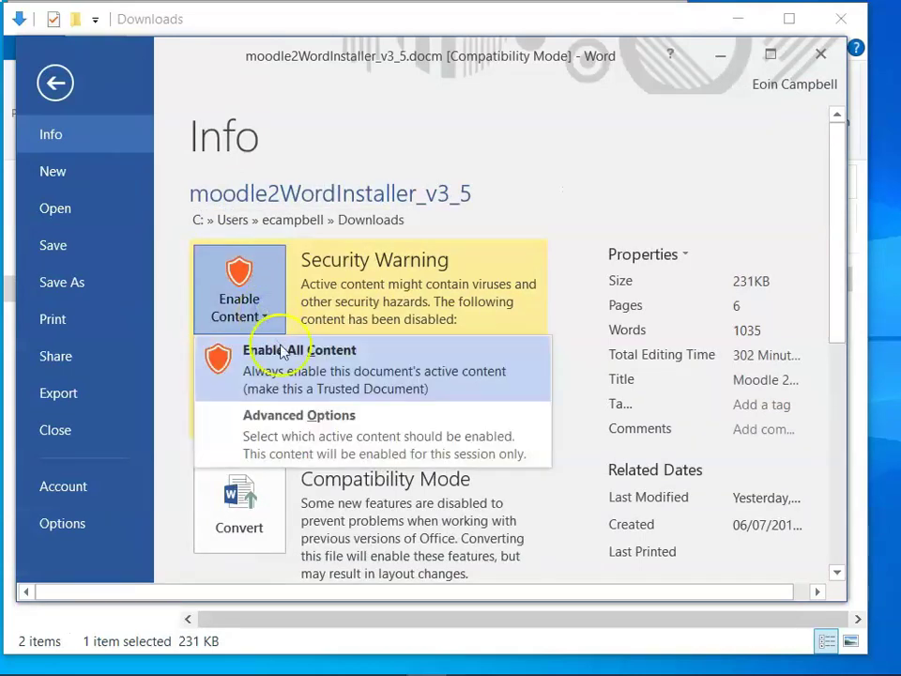
pyautogui.click(307, 419)
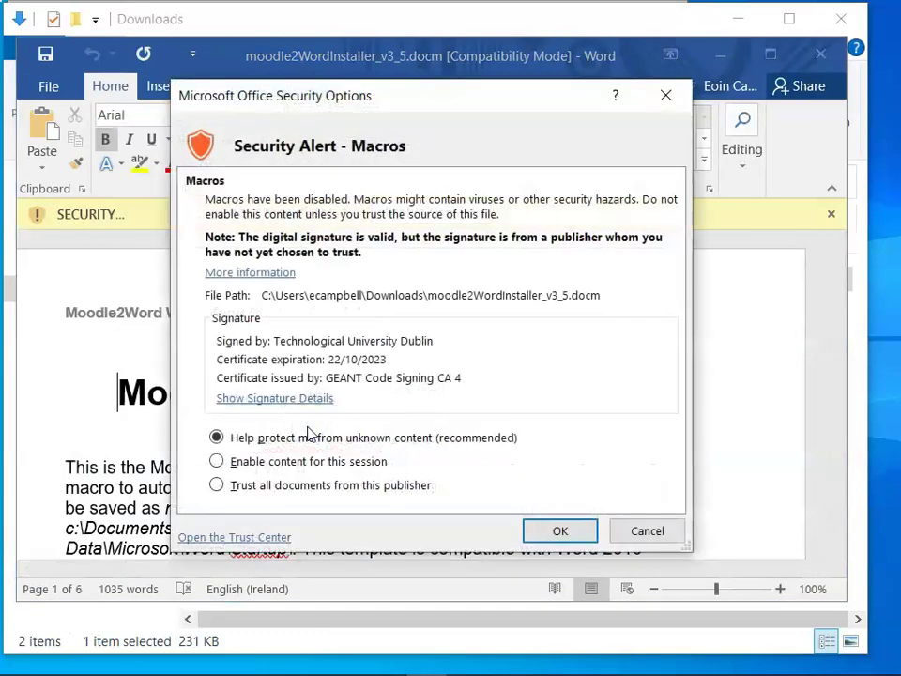
pyautogui.click(282, 486)
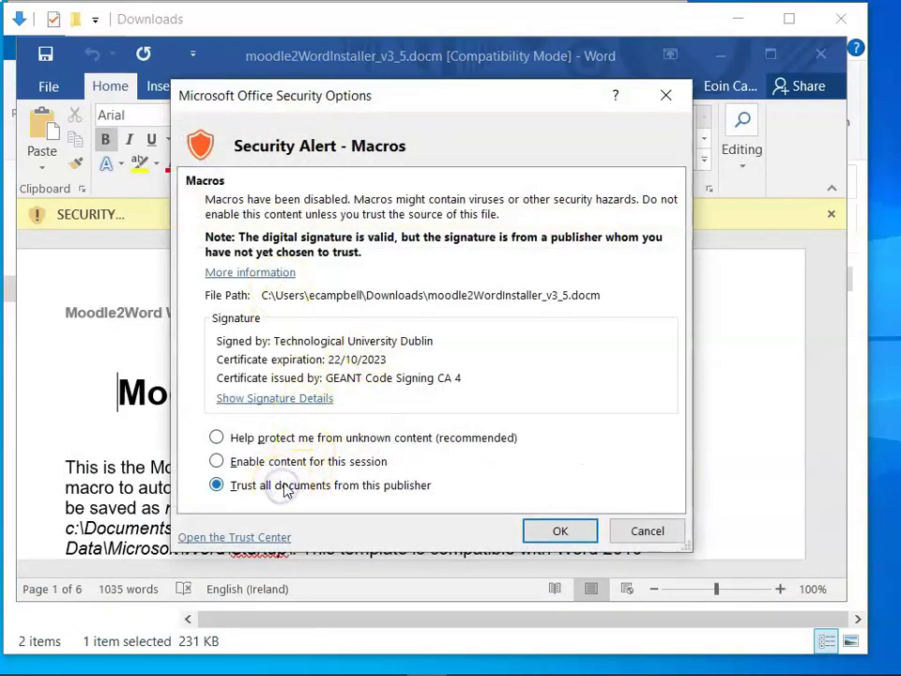
pyautogui.click(561, 531)
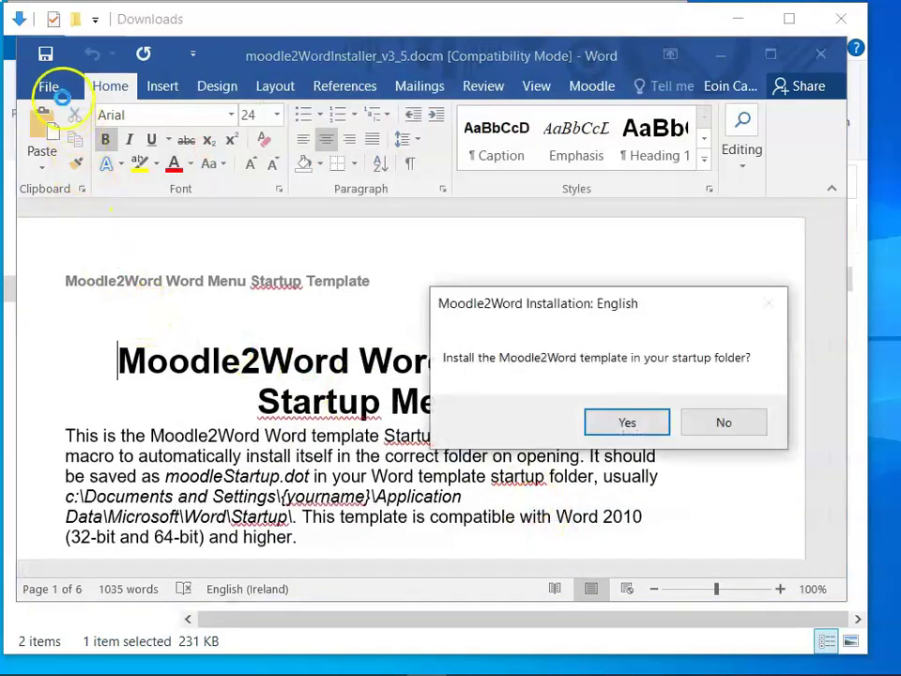
# Install the template in the startup folder, restart Word, and view the Moodle ribbon tab.
pyautogui.click(630, 424)
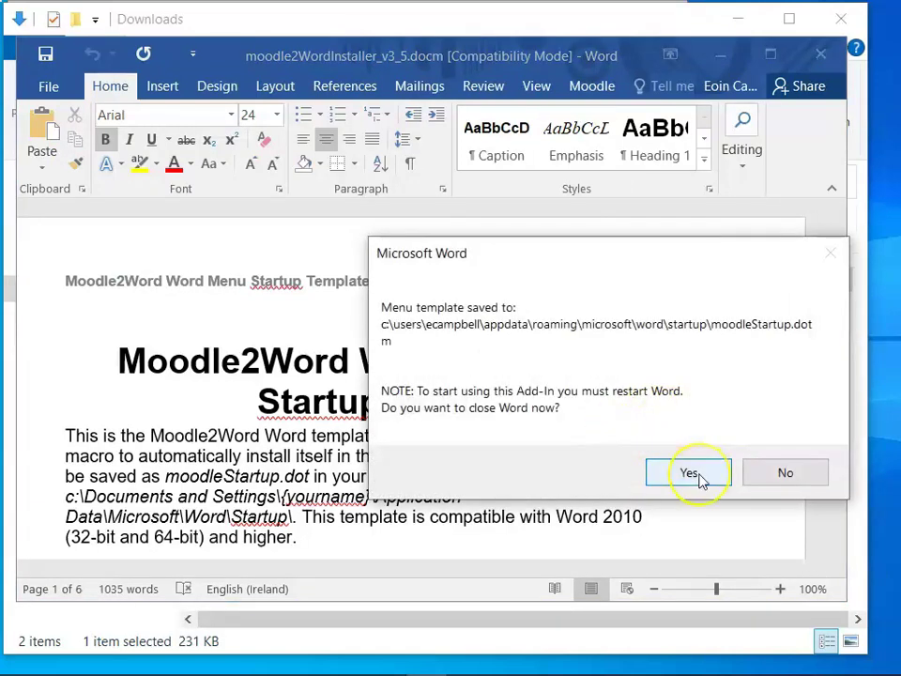
pyautogui.click(700, 479)
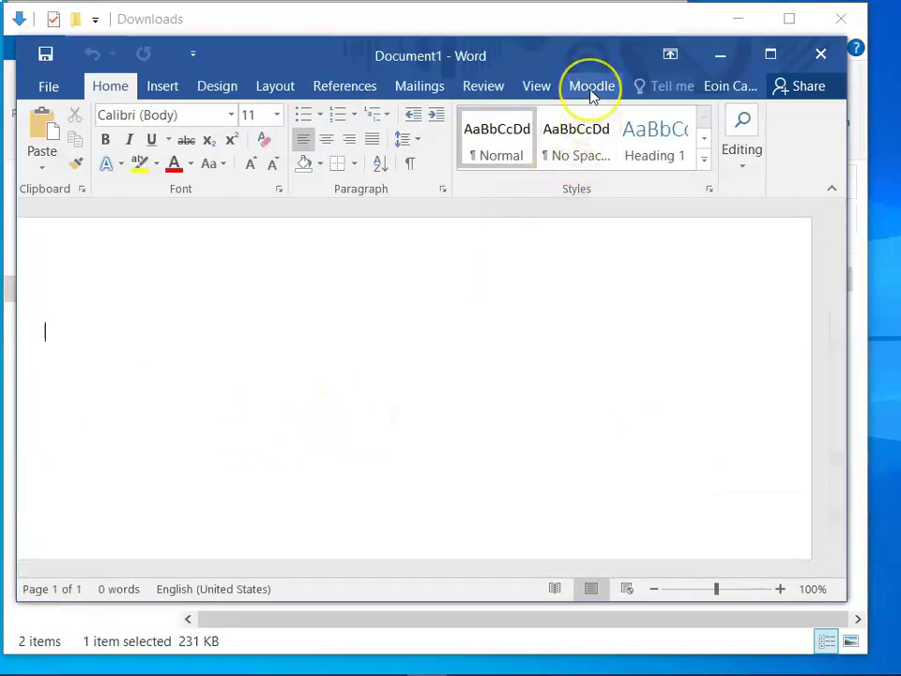
pyautogui.click(592, 89)
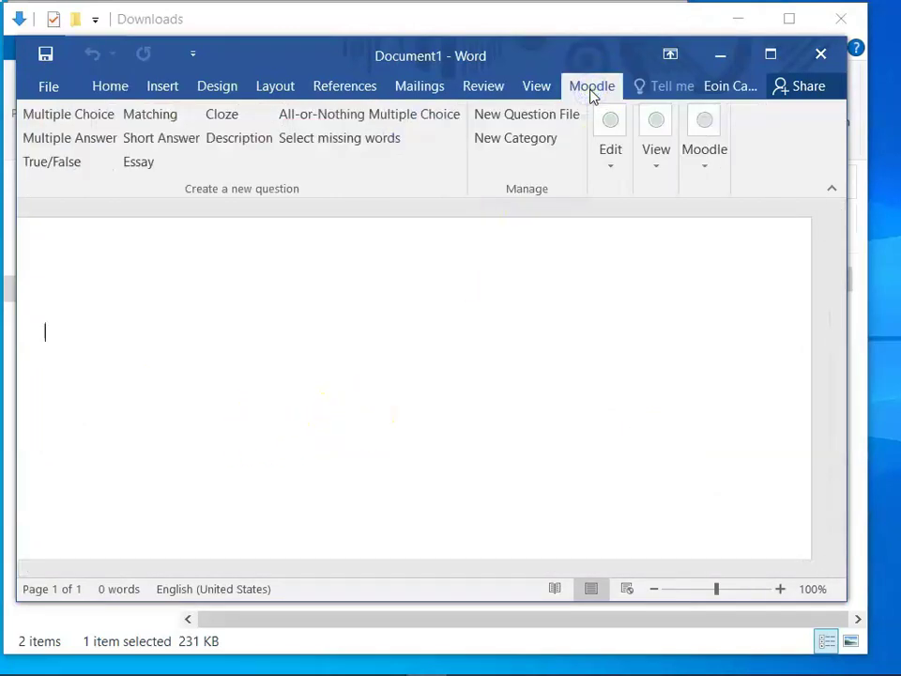